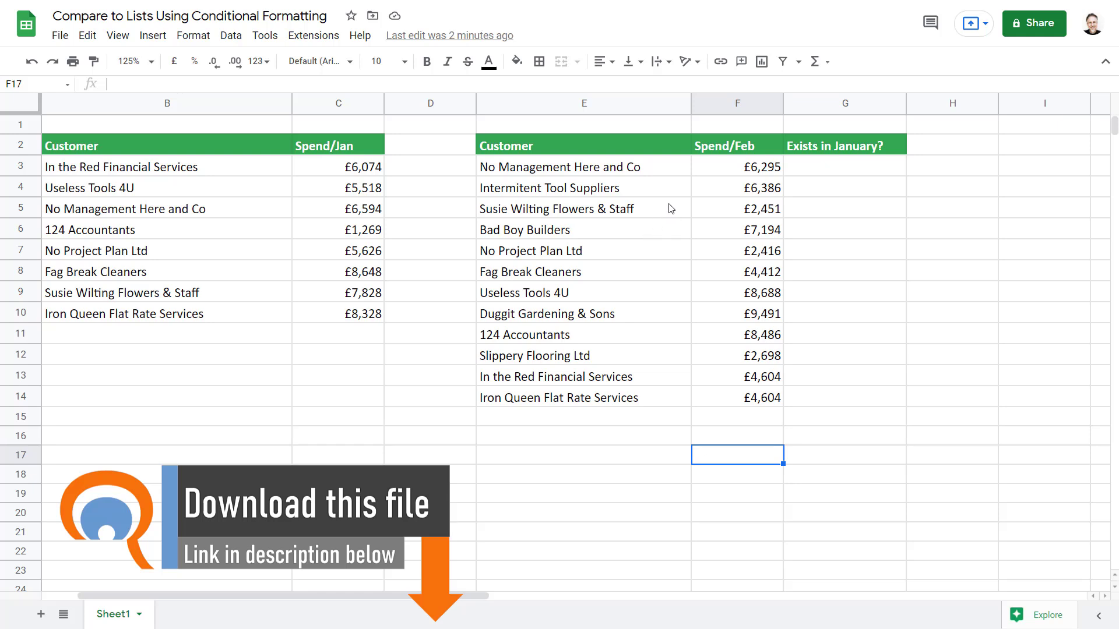
Enter =VLOOKUP(E3,$B$3:$B$10,1,0) in G3 to find E3's customer in the January list.
left_click(818, 169)
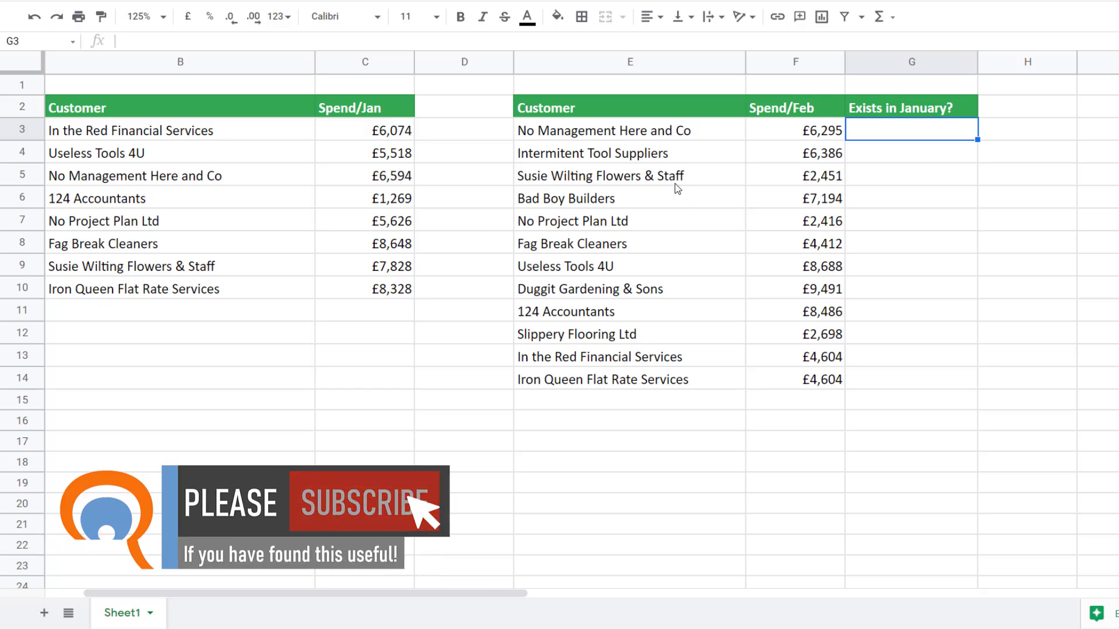
key("Return")
type("=vl")
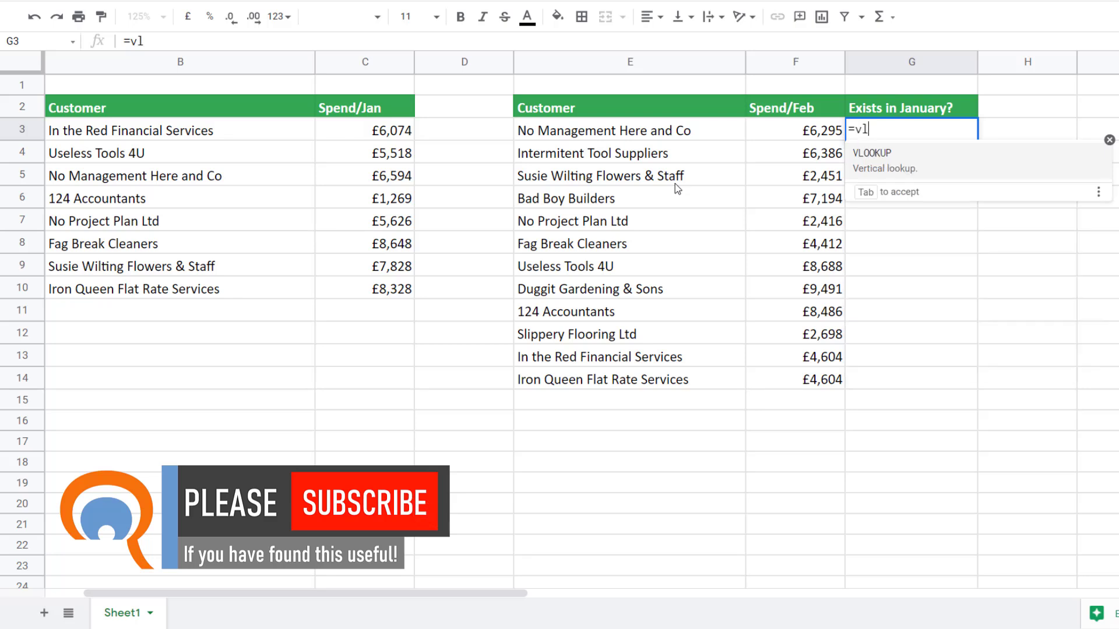
left_click(896, 156)
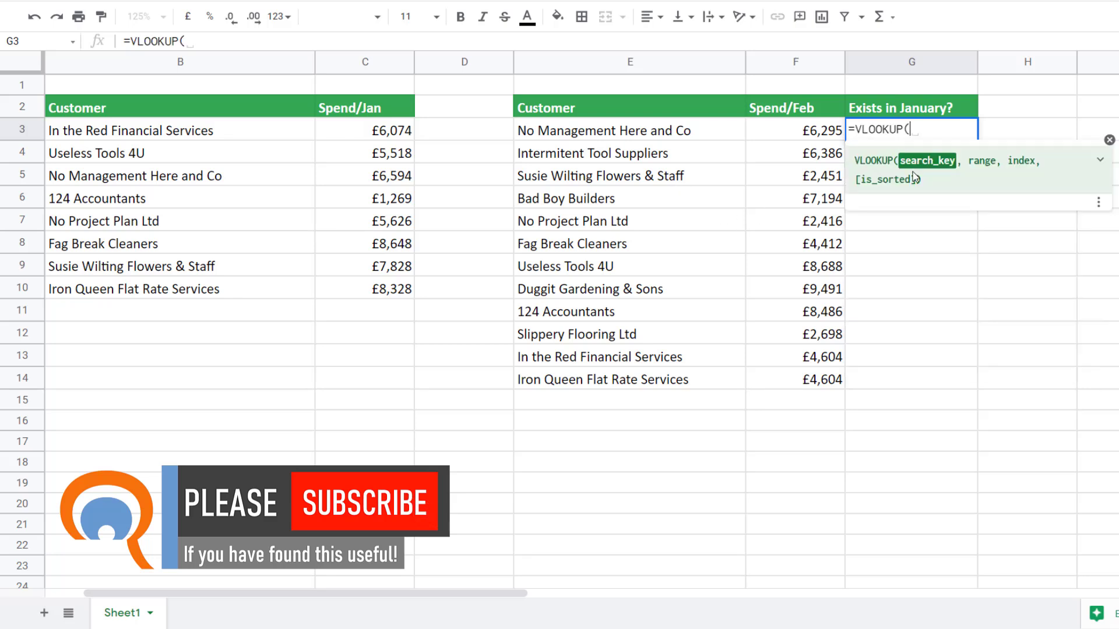
left_click(619, 134)
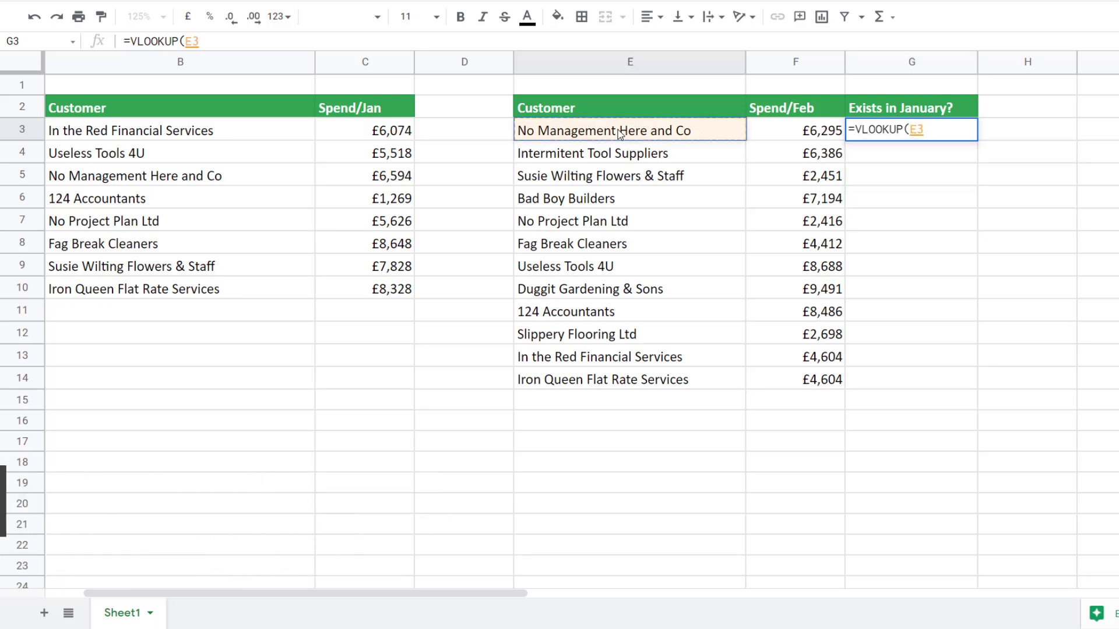
type(",")
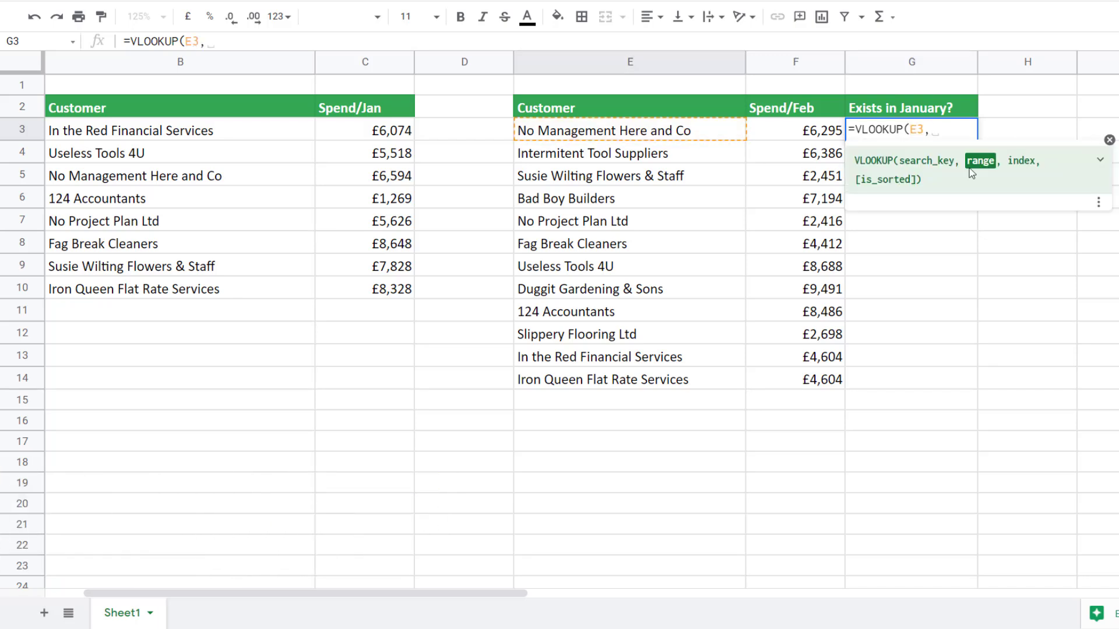
left_click_drag(183, 133, 161, 286)
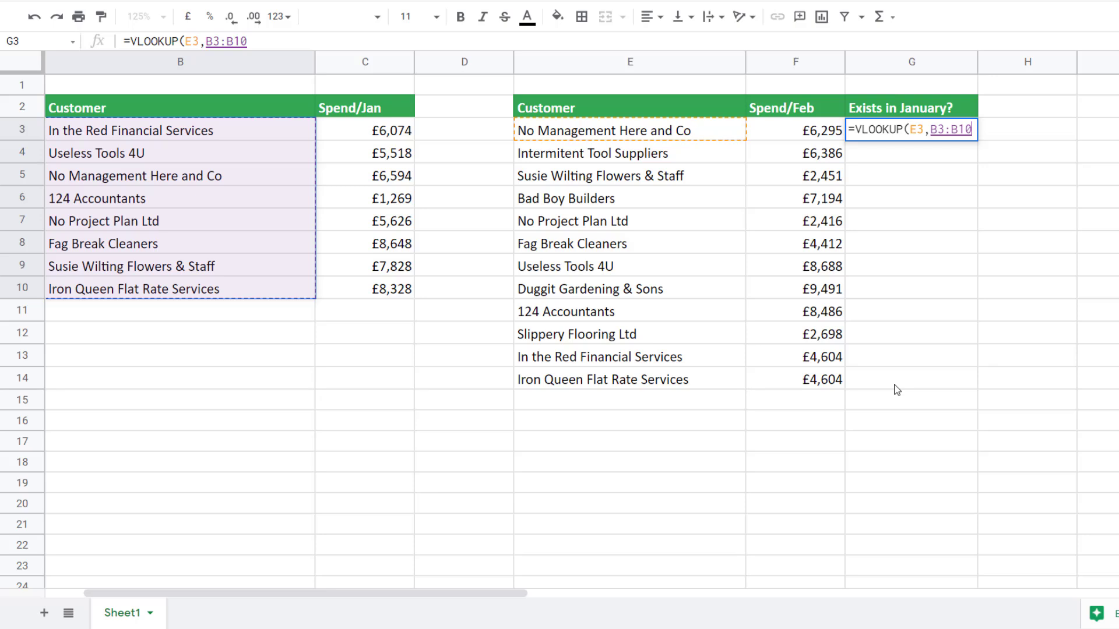
key("F4")
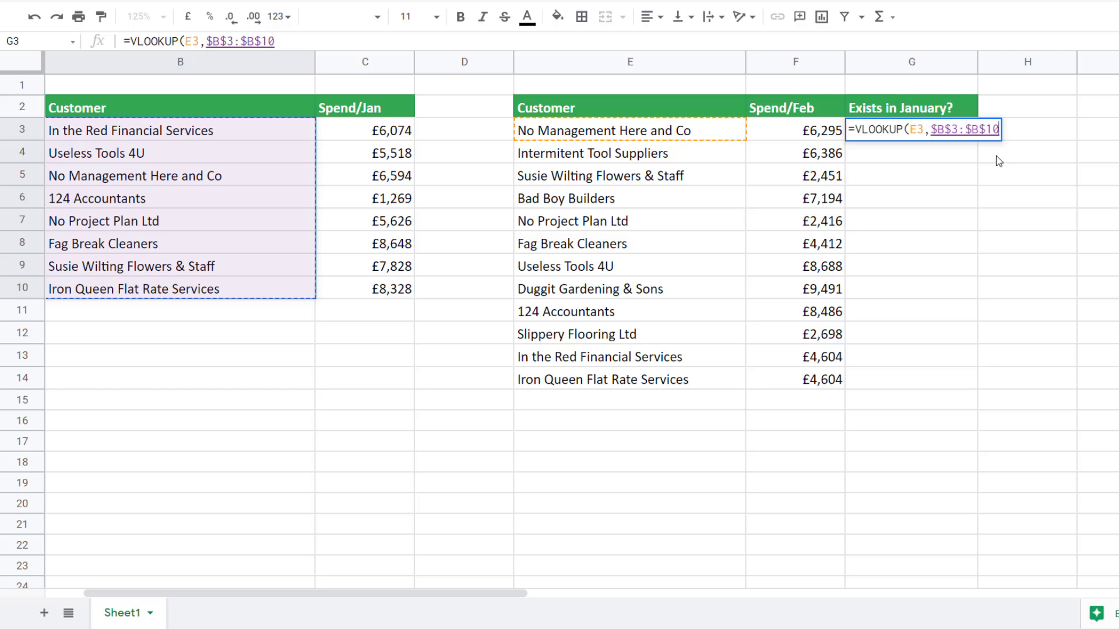
type(",")
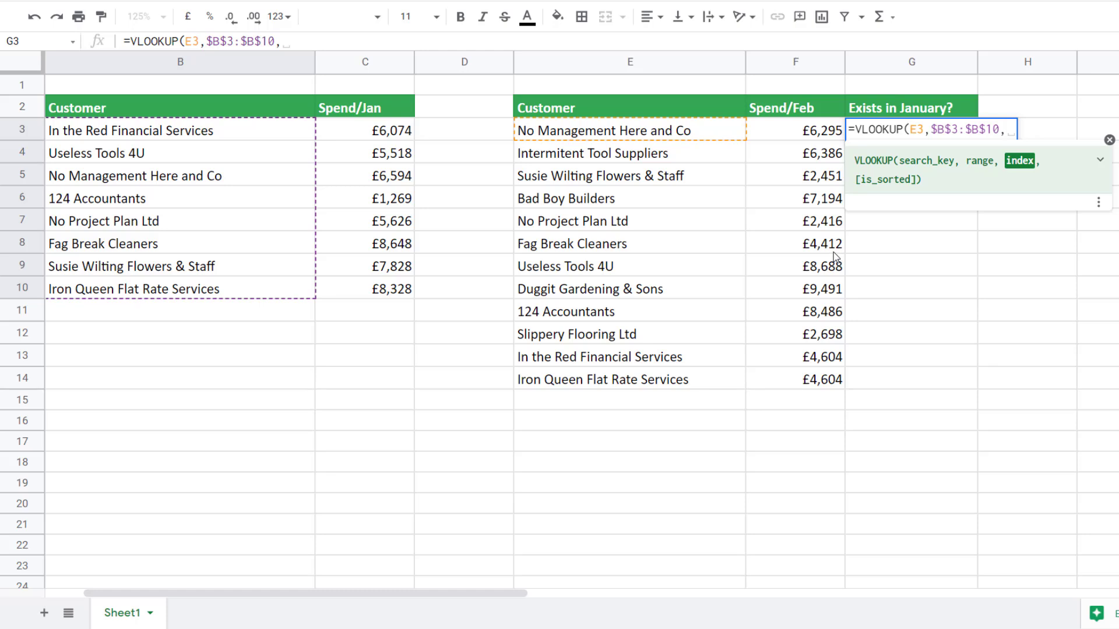
type("1")
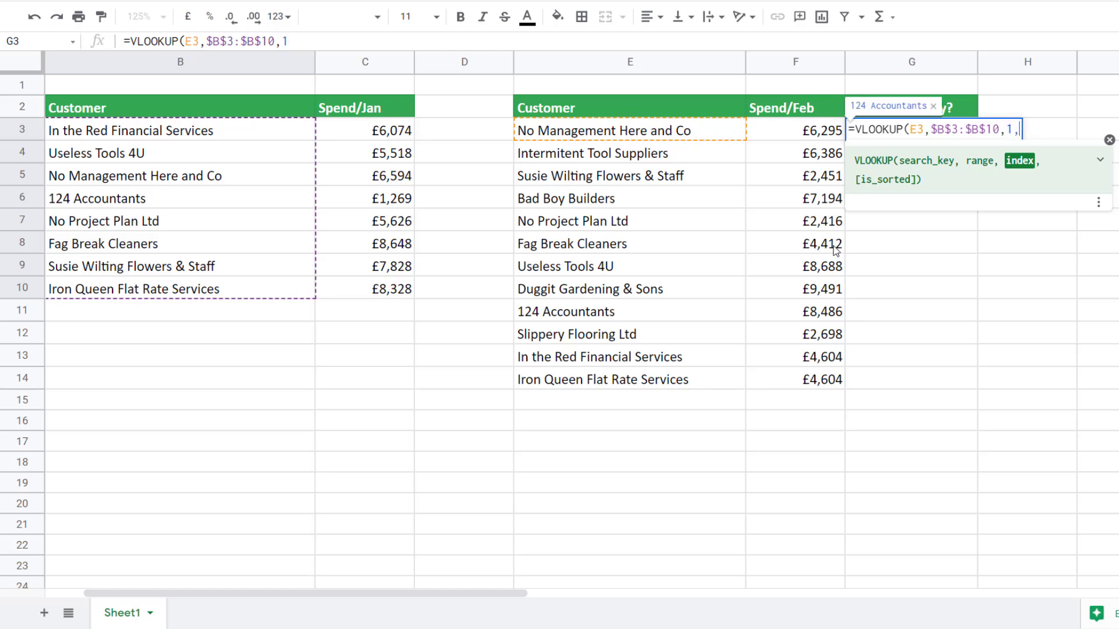
type(",")
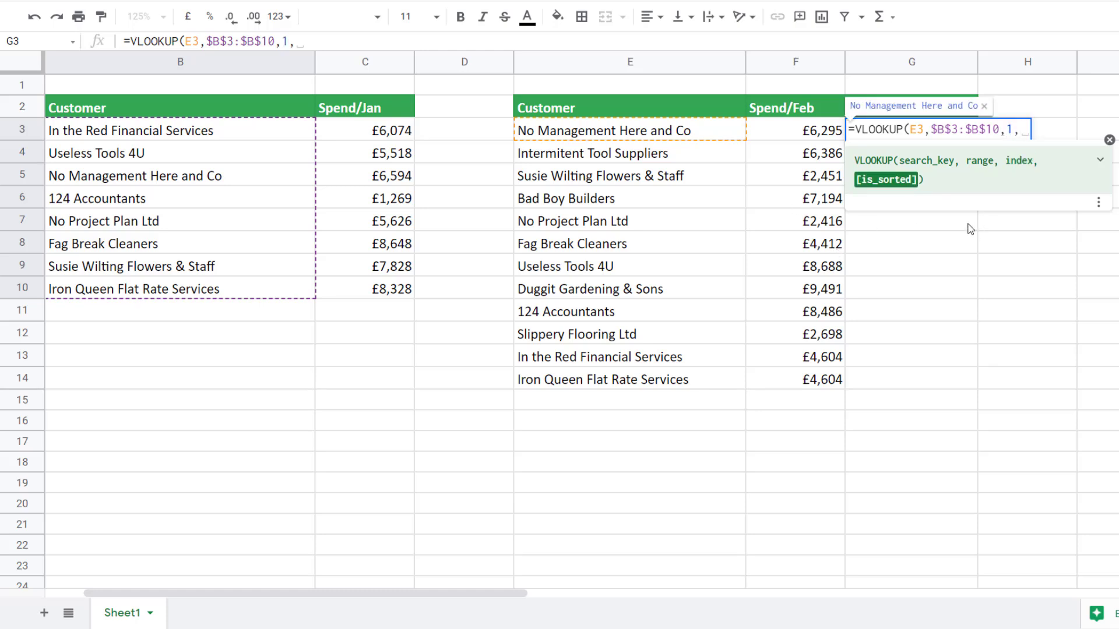
type("0)")
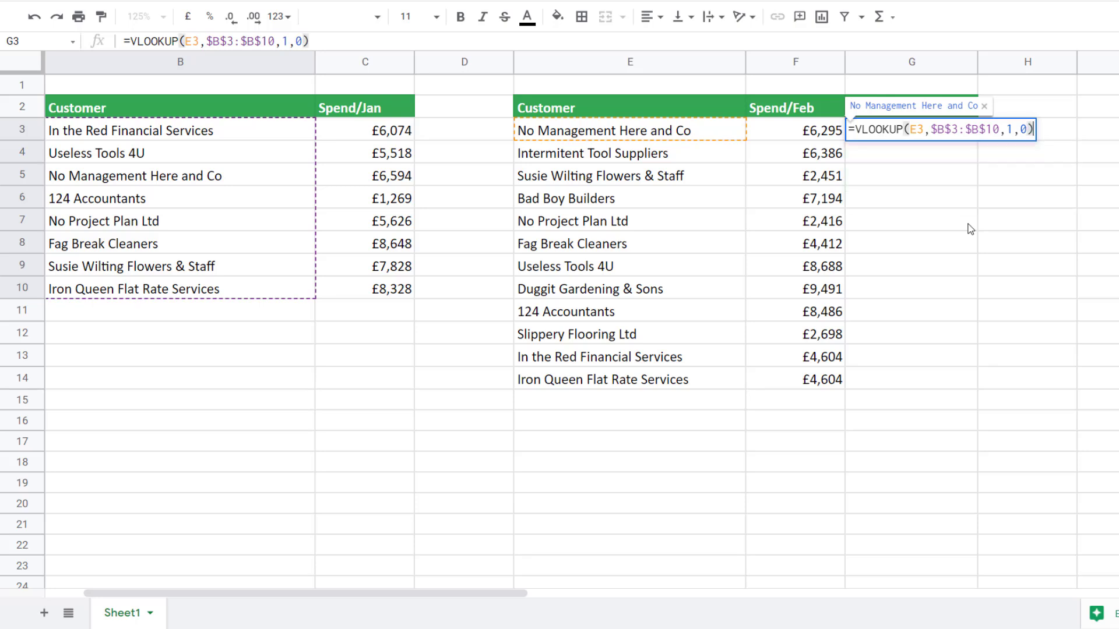
key("Return")
key("Up")
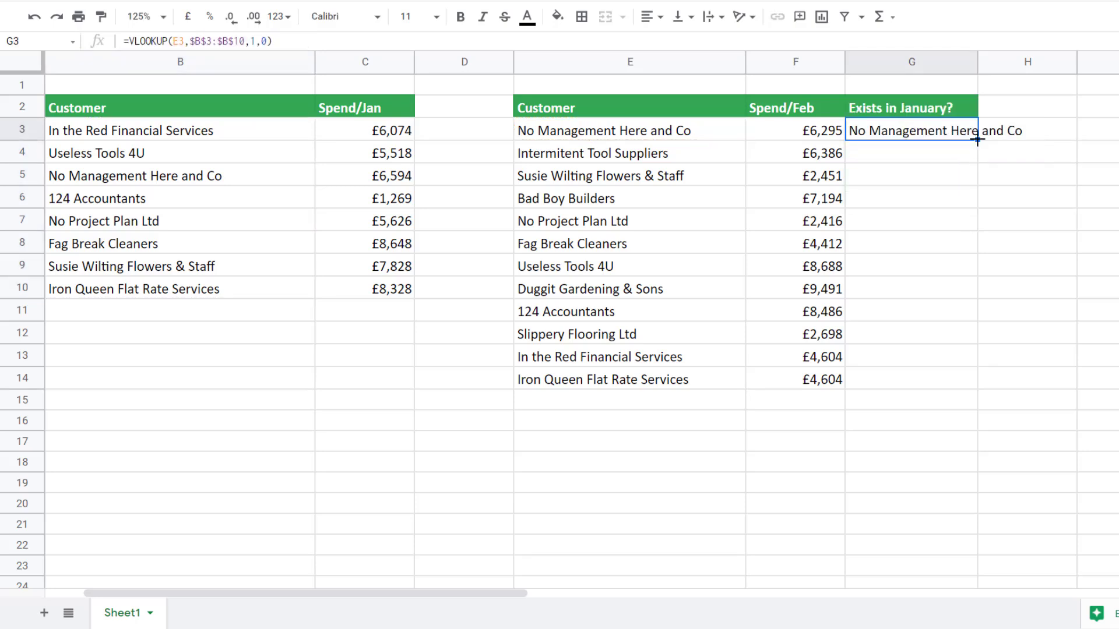
Copy G3's VLOOKUP formula down to row 14, showing #N/A for four customers.
double_click(977, 139)
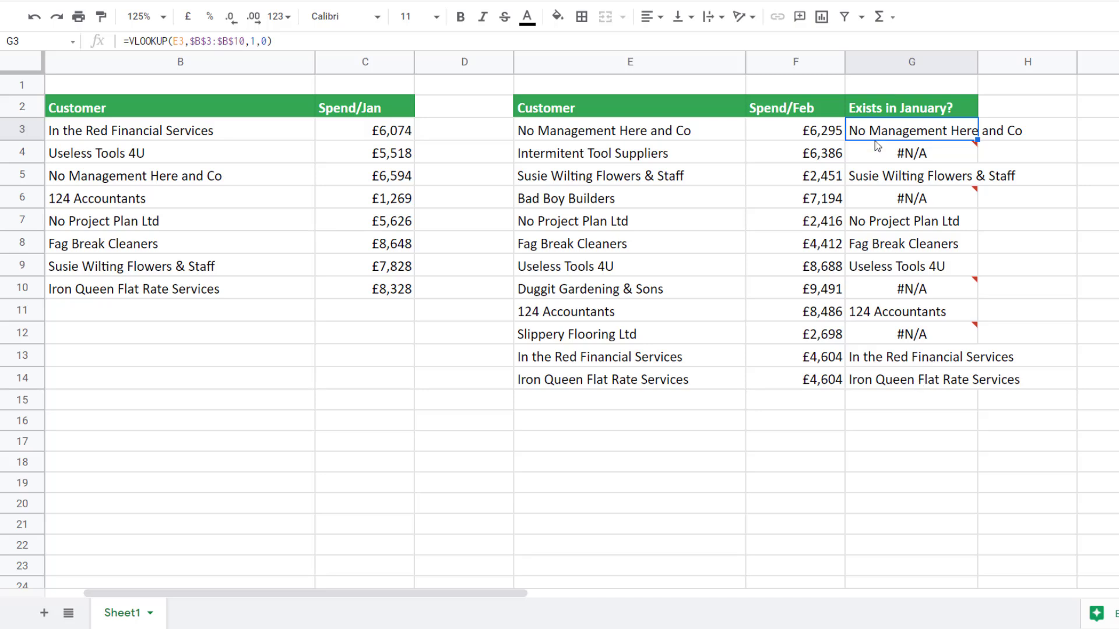
mouse_move(878, 147)
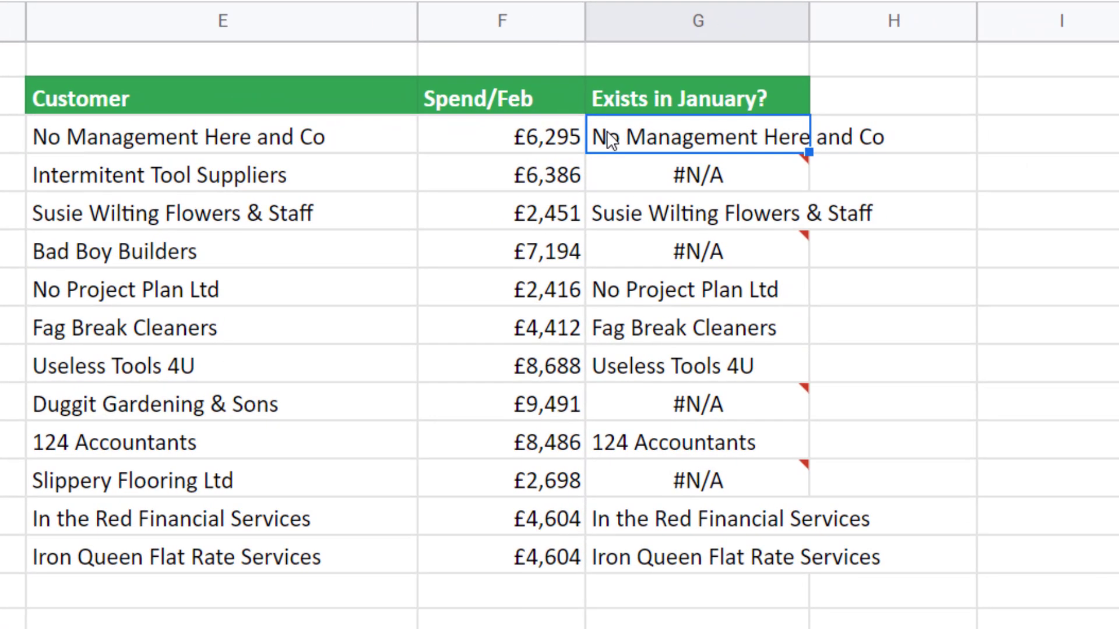
Wrap G3's VLOOKUP formula in ISNA() so it returns TRUE or FALSE.
double_click(858, 129)
left_click(606, 134)
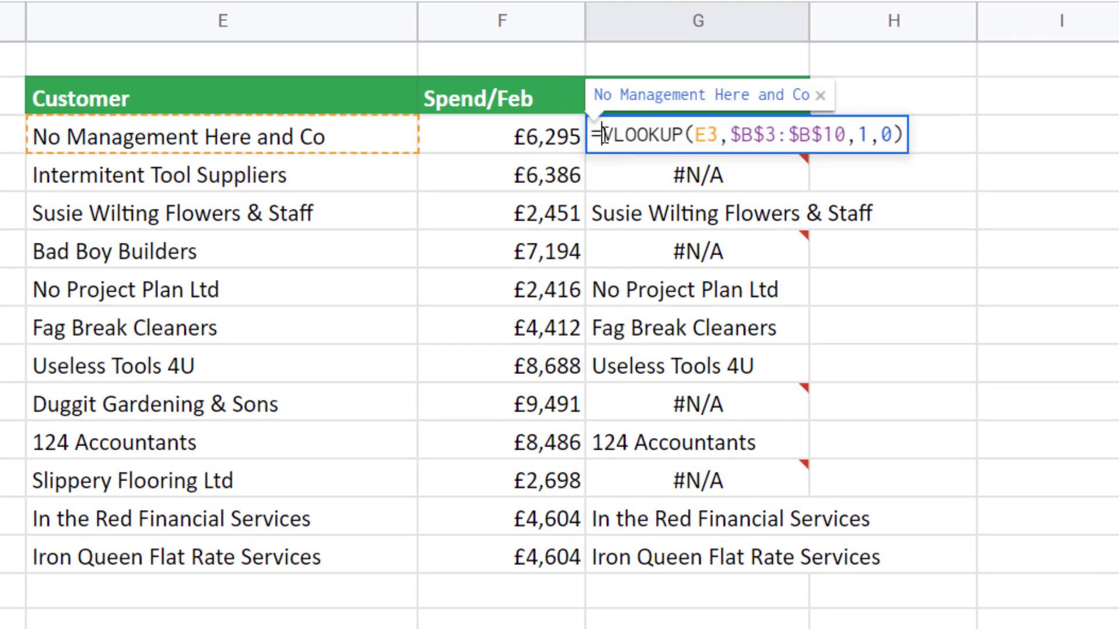
type("I")
type("SNA")
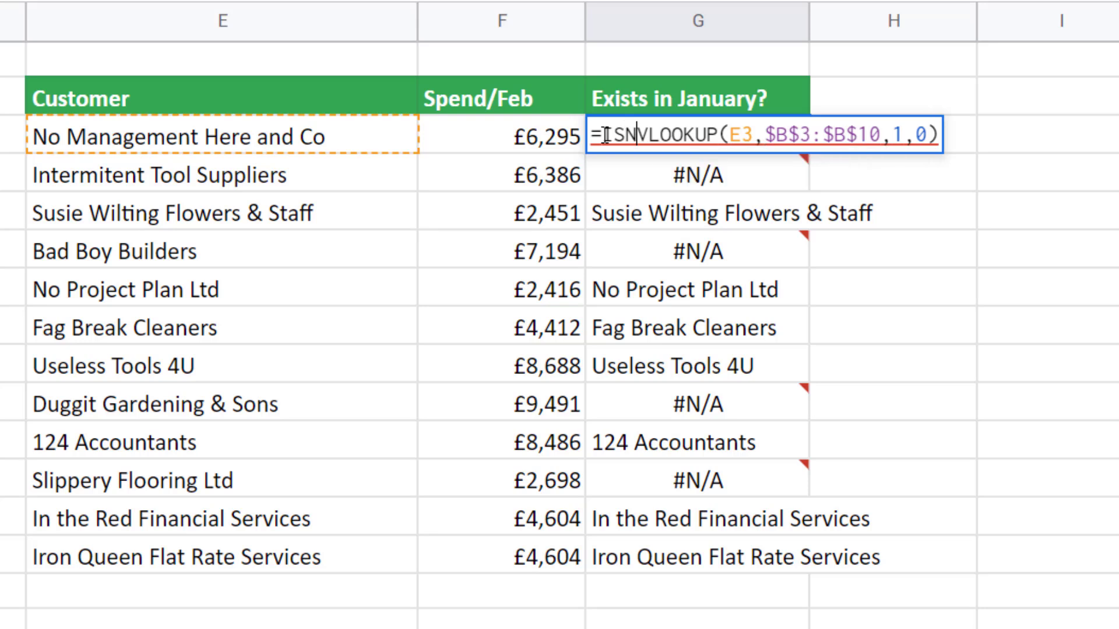
type("(")
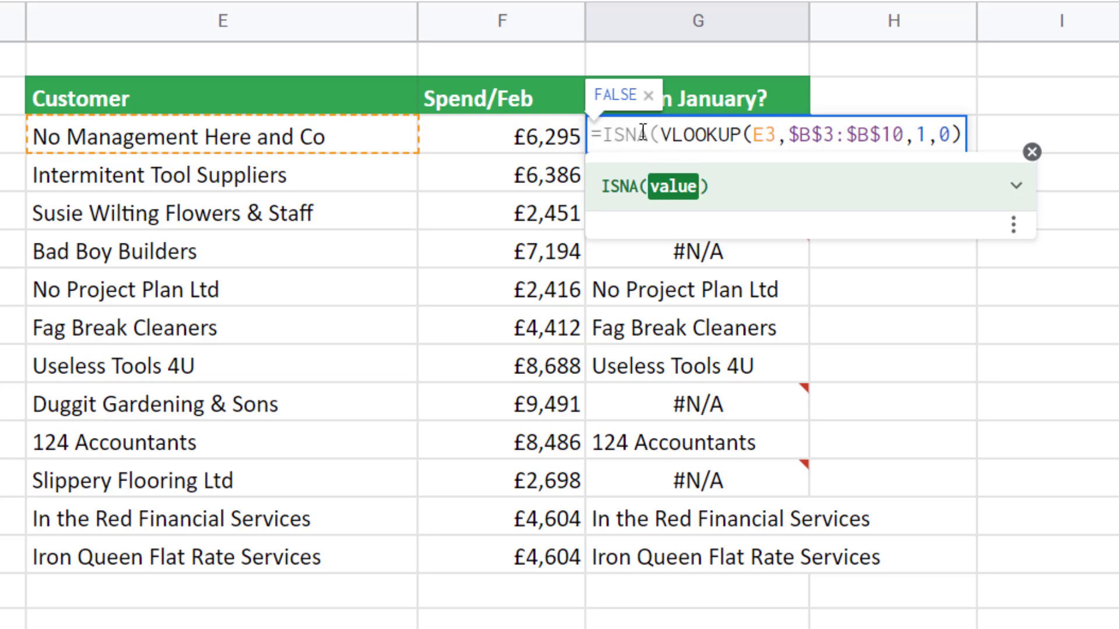
left_click(962, 135)
type(")")
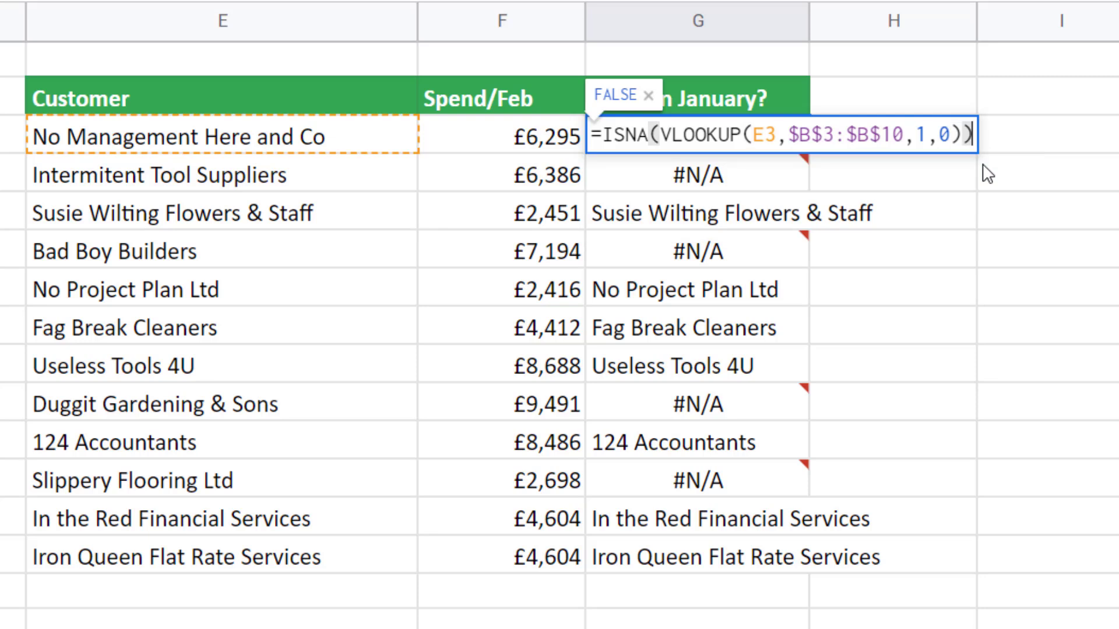
key("Return")
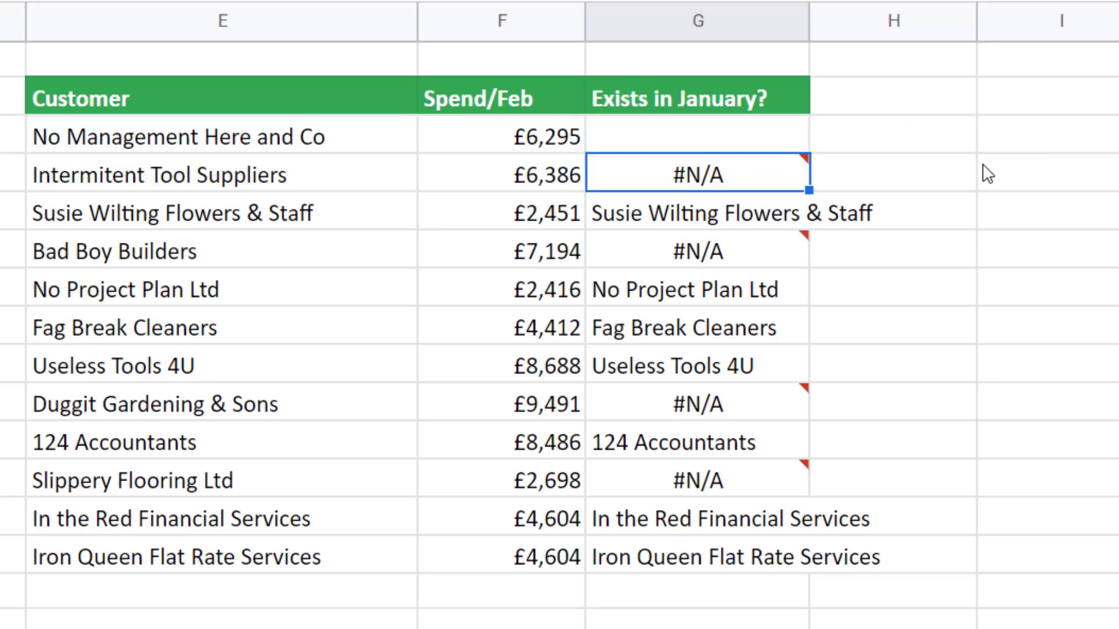
Fill the ISNA(VLOOKUP) formula from G3 down through G14.
left_click(801, 145)
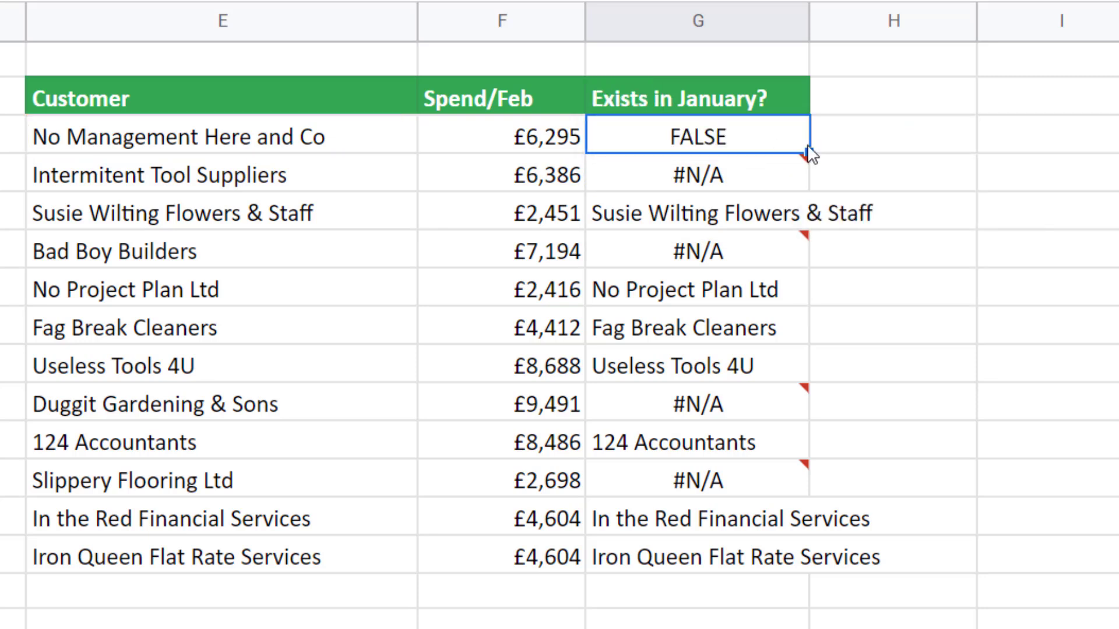
left_click_drag(810, 153, 818, 552)
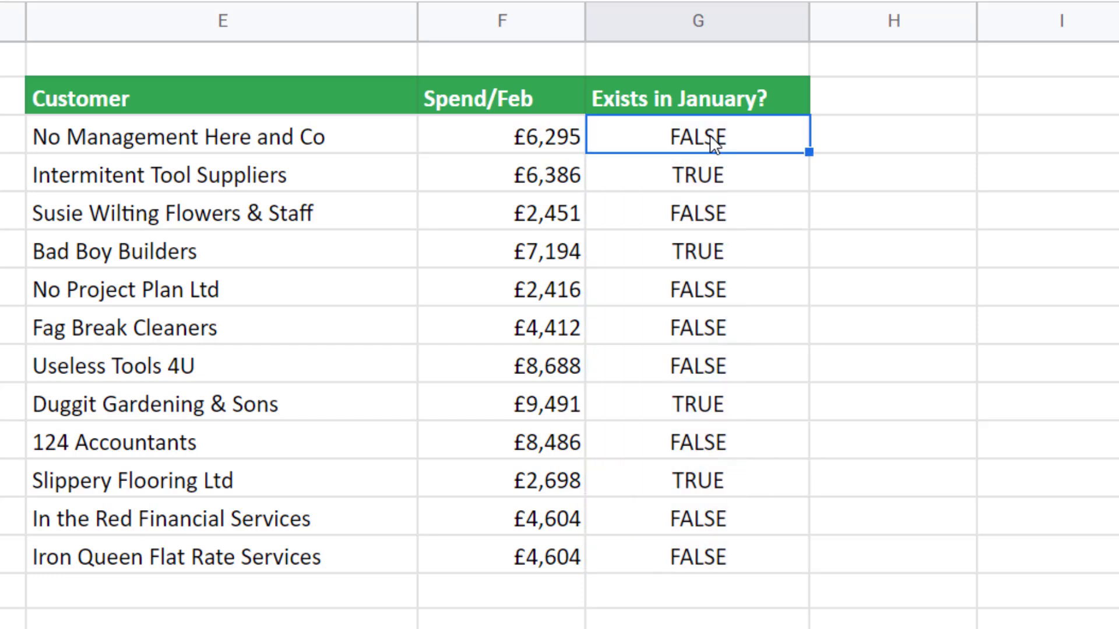
double_click(710, 135)
Copy G3's ISNA(VLOOKUP) formula text and select the February names in E3:E14.
left_click(596, 135)
left_click_drag(595, 135, 1040, 124)
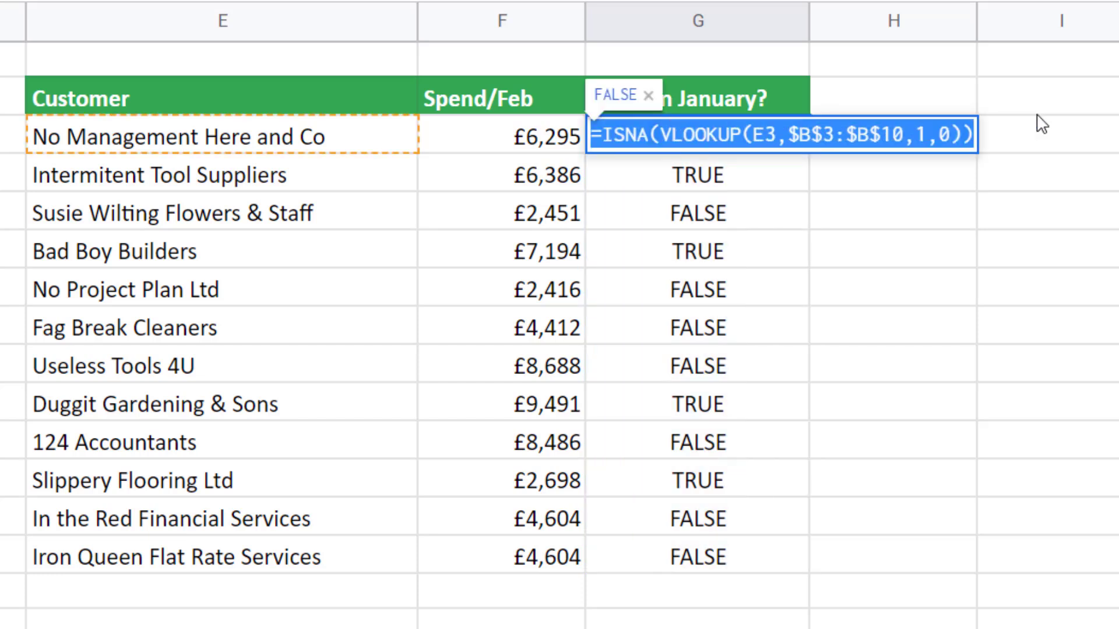
key("ctrl+c")
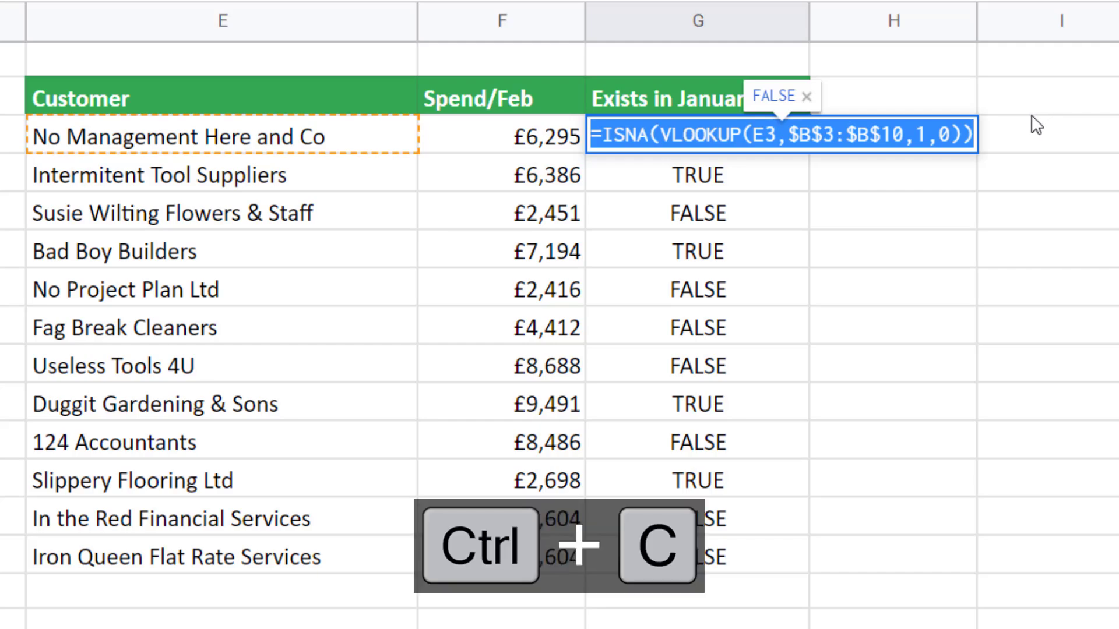
key("Return")
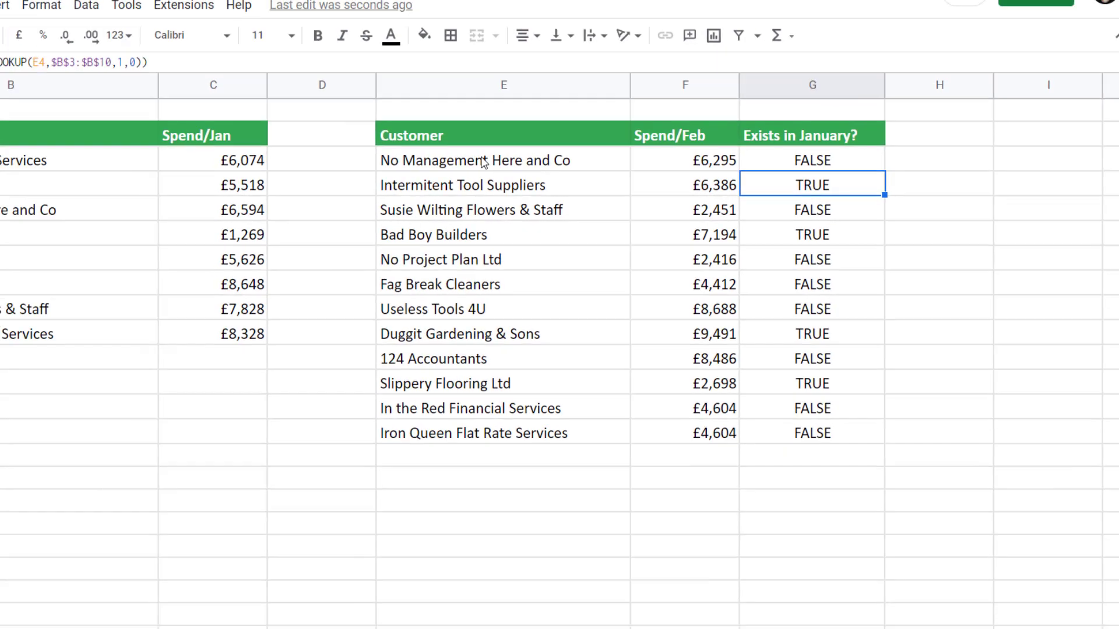
left_click_drag(178, 138, 191, 393)
left_click_drag(566, 308, 570, 397)
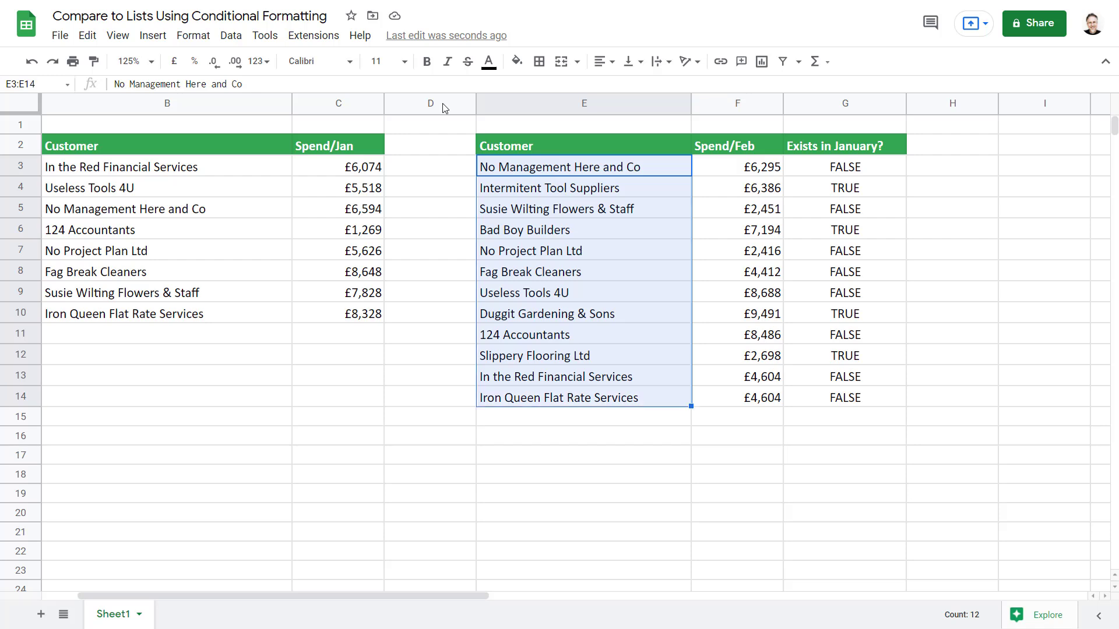
Add a conditional formatting rule on E3:E14 with the 'Custom formula is' condition.
left_click(198, 38)
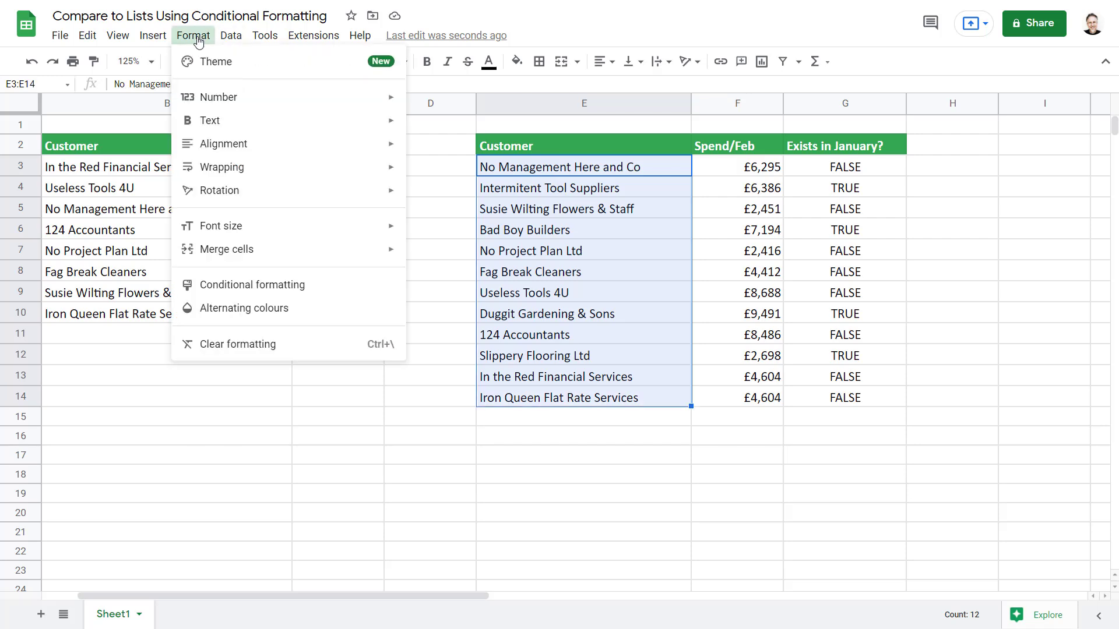
left_click(219, 285)
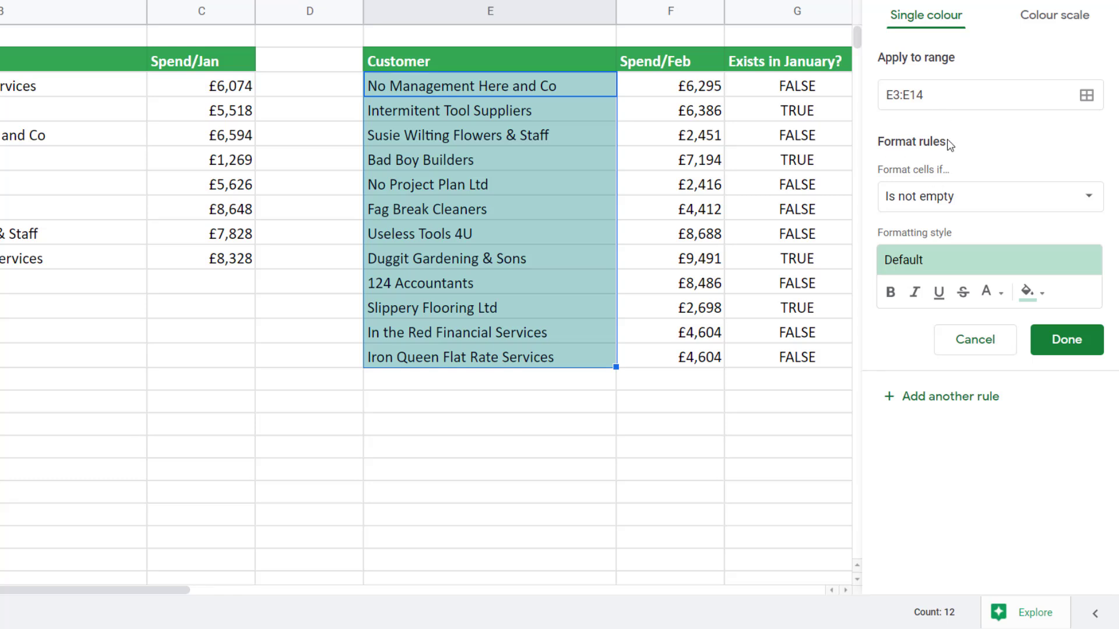
left_click(1087, 200)
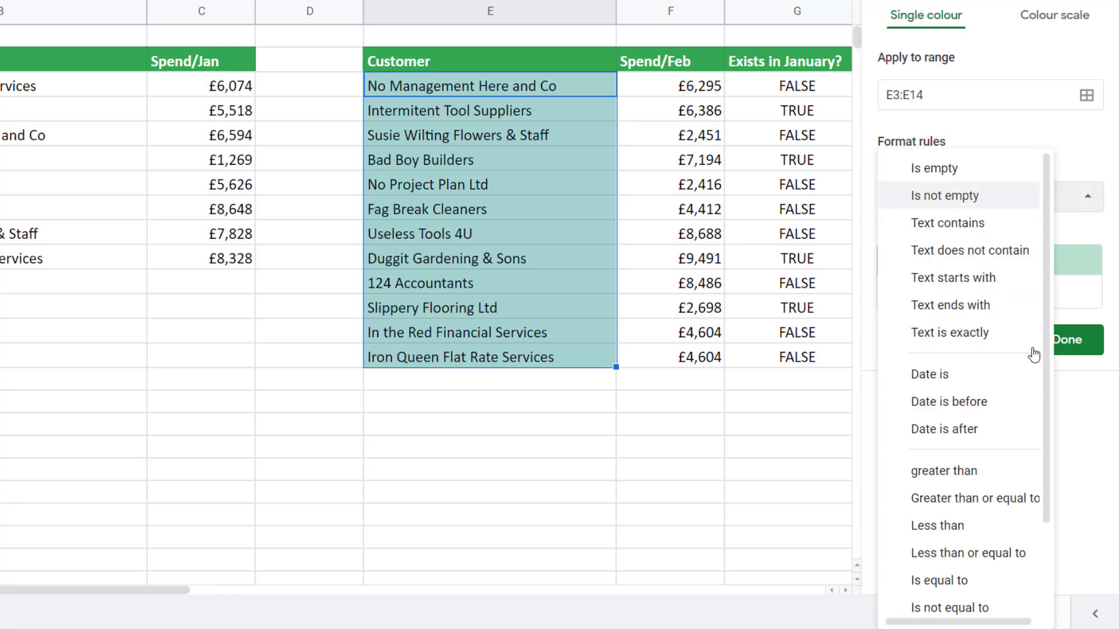
left_click_drag(1047, 354, 1062, 546)
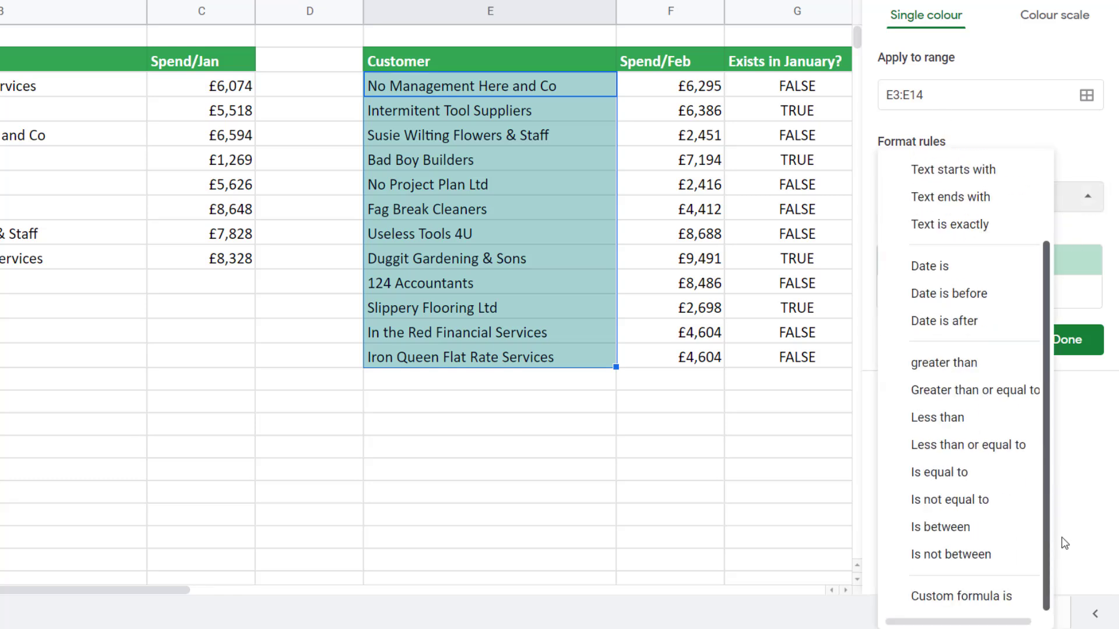
left_click(976, 603)
left_click(896, 235)
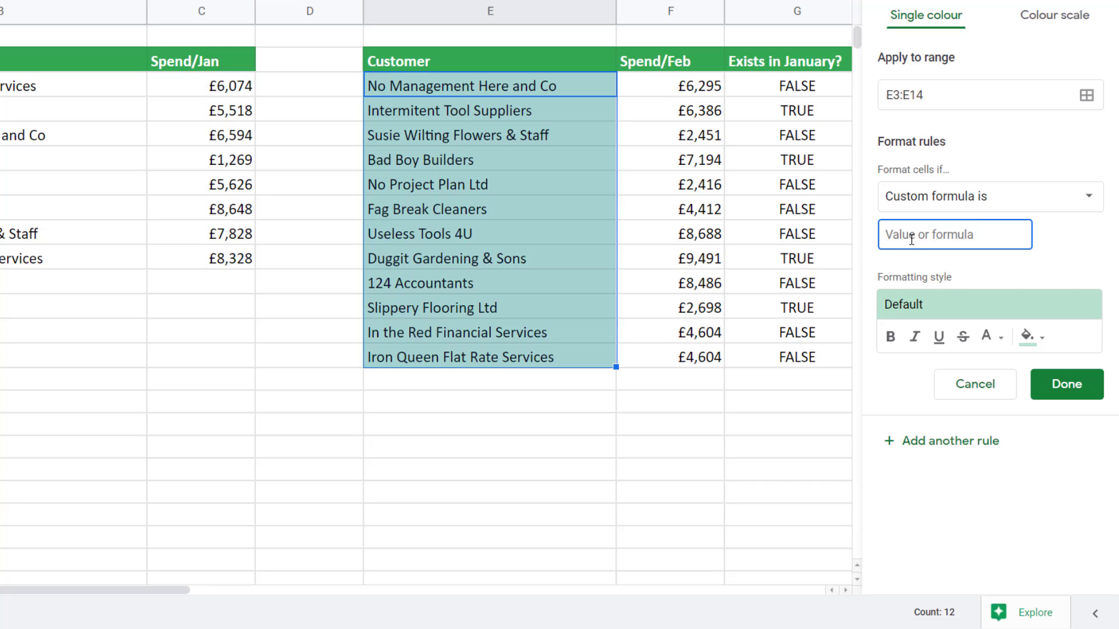
Paste the ISNA(VLOOKUP) formula as the rule, set a red fill, and save it.
key("ctrl+v")
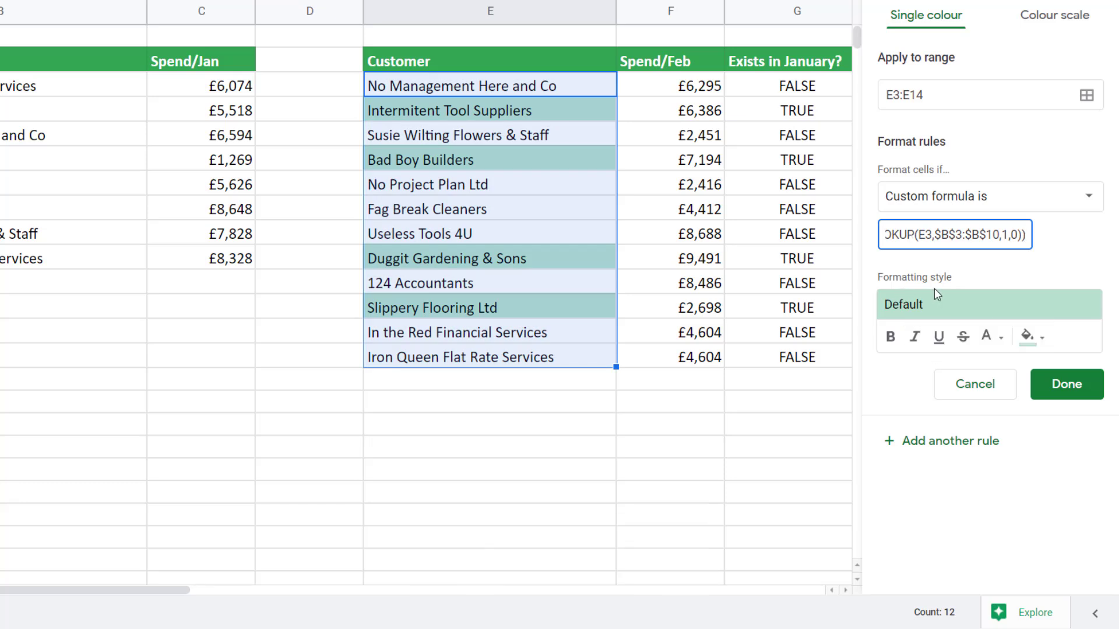
left_click(1037, 338)
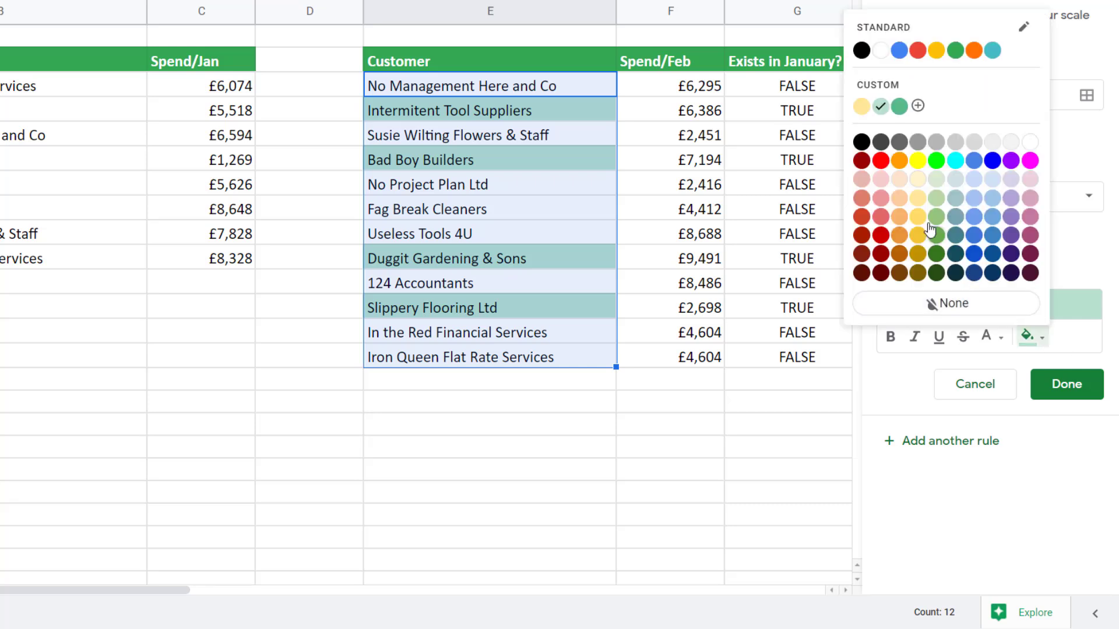
left_click(880, 161)
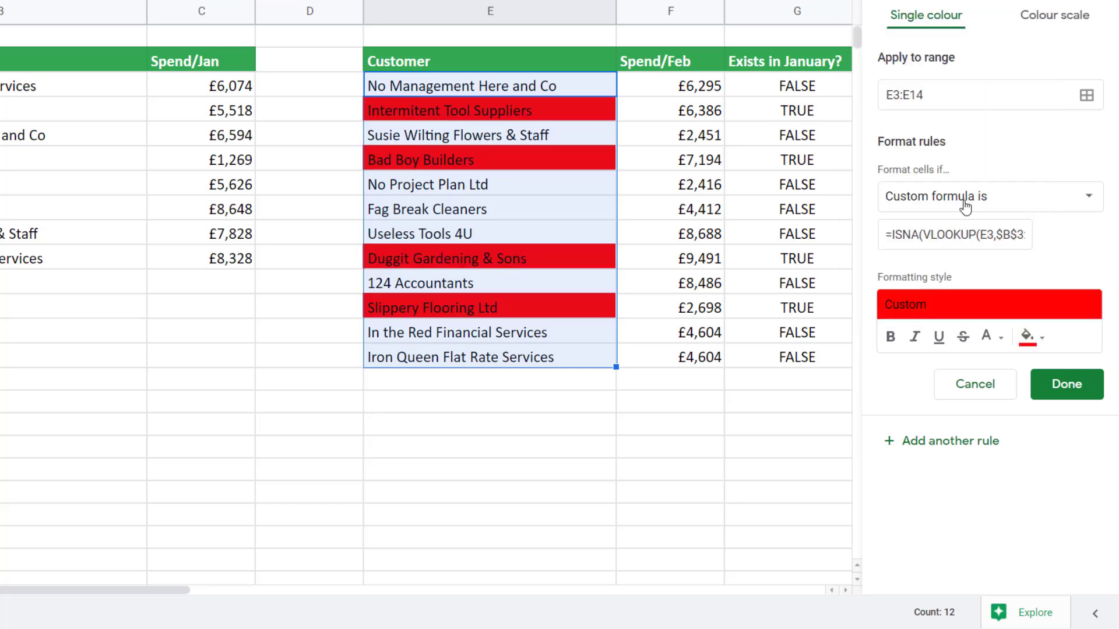
left_click(1062, 386)
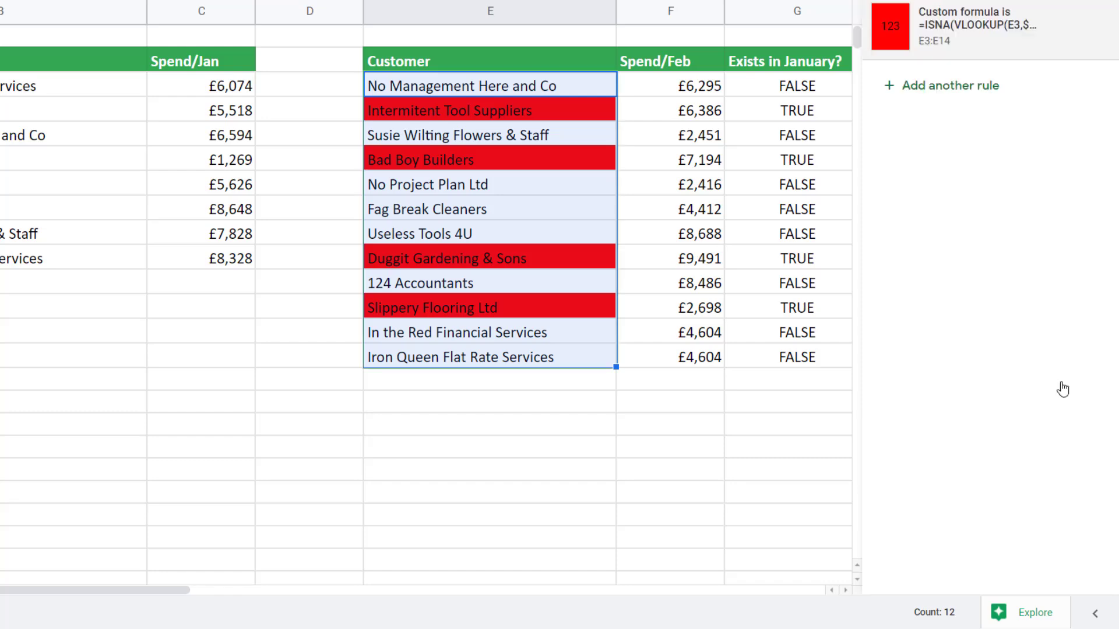
left_click(670, 469)
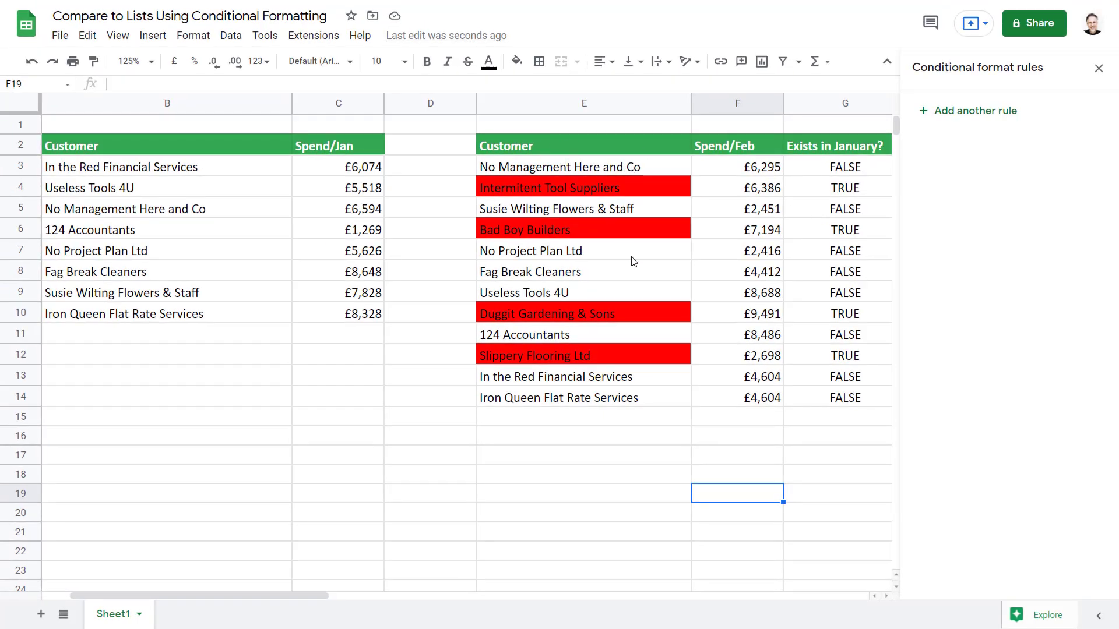
Delete column G, the Exists in January? helper column.
right_click(831, 104)
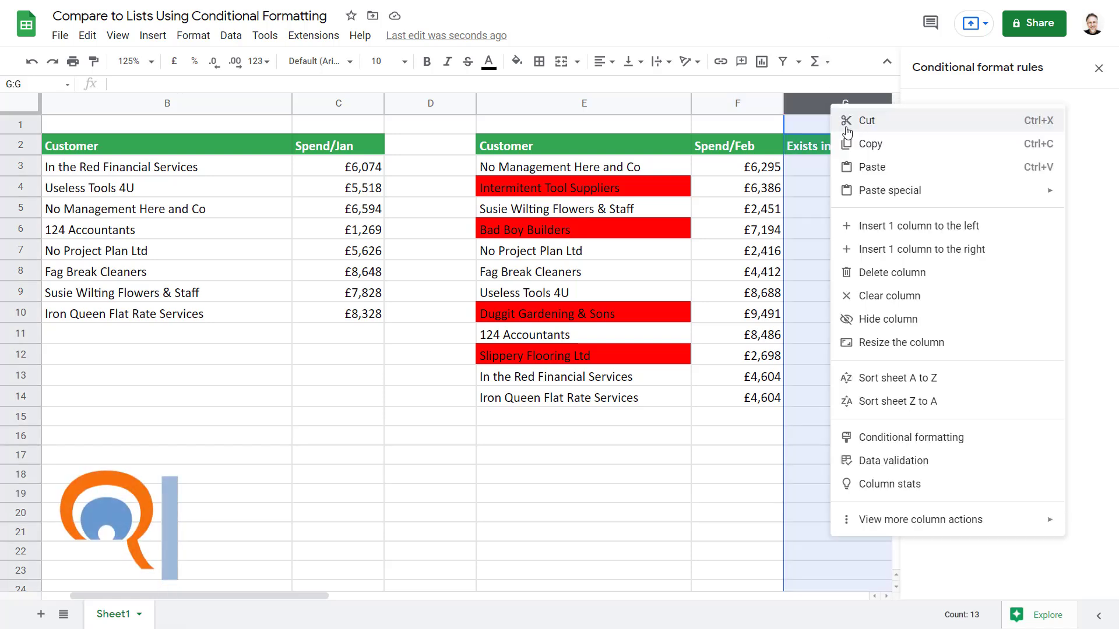
left_click(874, 280)
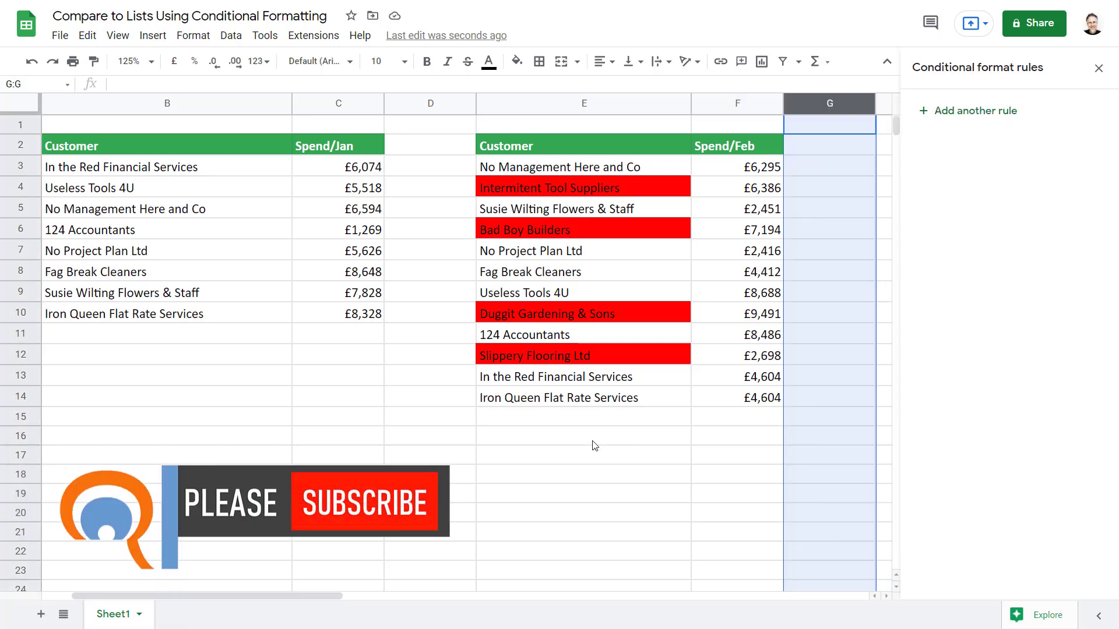